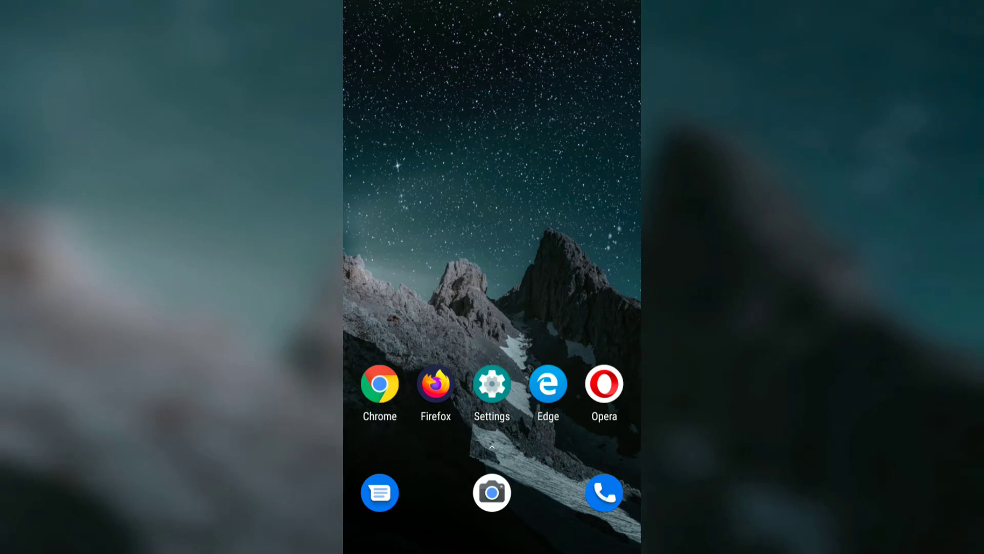
Launch Chrome and go from its menu's Settings to the Site settings page
{"action": "left_click", "coordinate": [379, 384]}
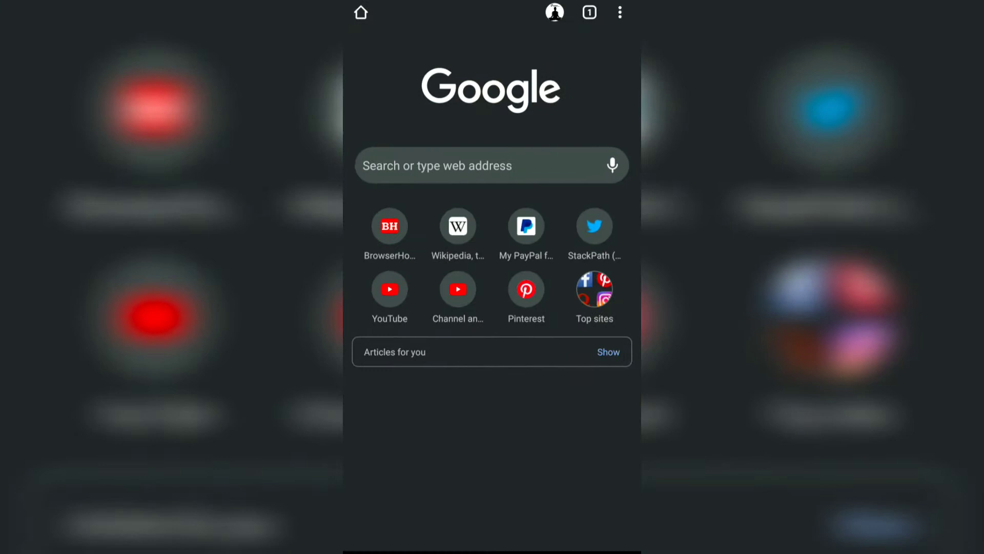
{"action": "left_click", "coordinate": [619, 12]}
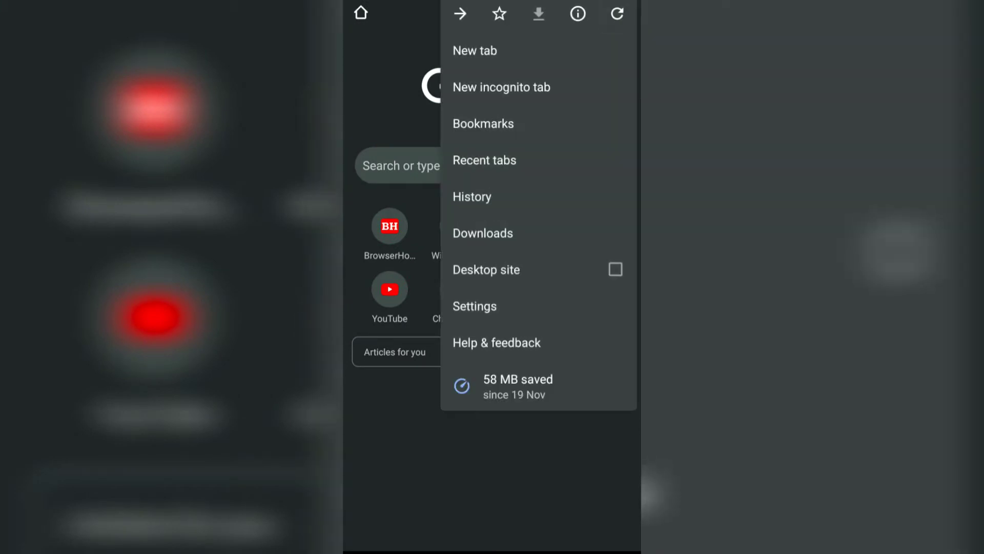
{"action": "left_click", "coordinate": [474, 306]}
{"action": "scroll", "coordinate": [492, 307], "scroll_direction": "down", "scroll_amount": 2}
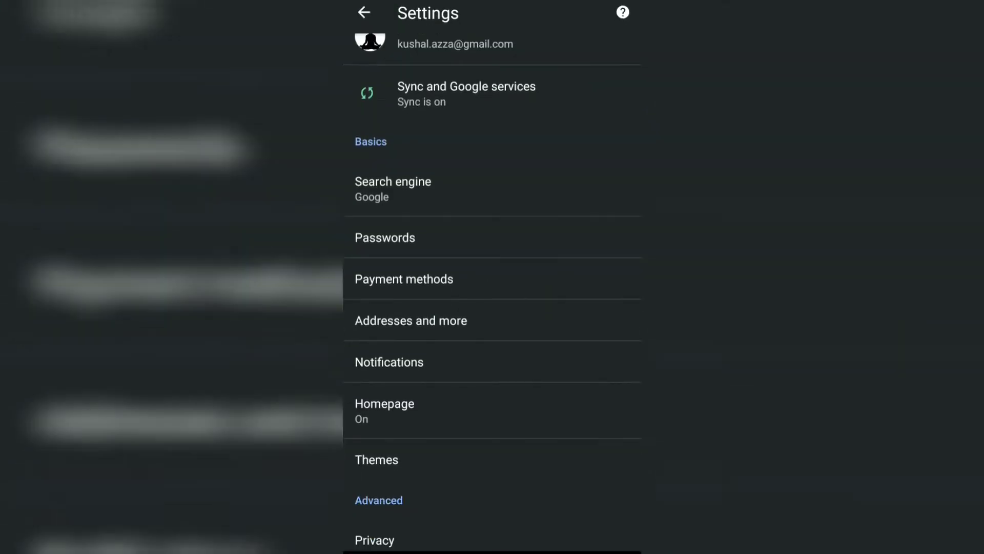
{"action": "scroll", "coordinate": [492, 308], "scroll_direction": "down", "scroll_amount": 3}
{"action": "left_click", "coordinate": [388, 385]}
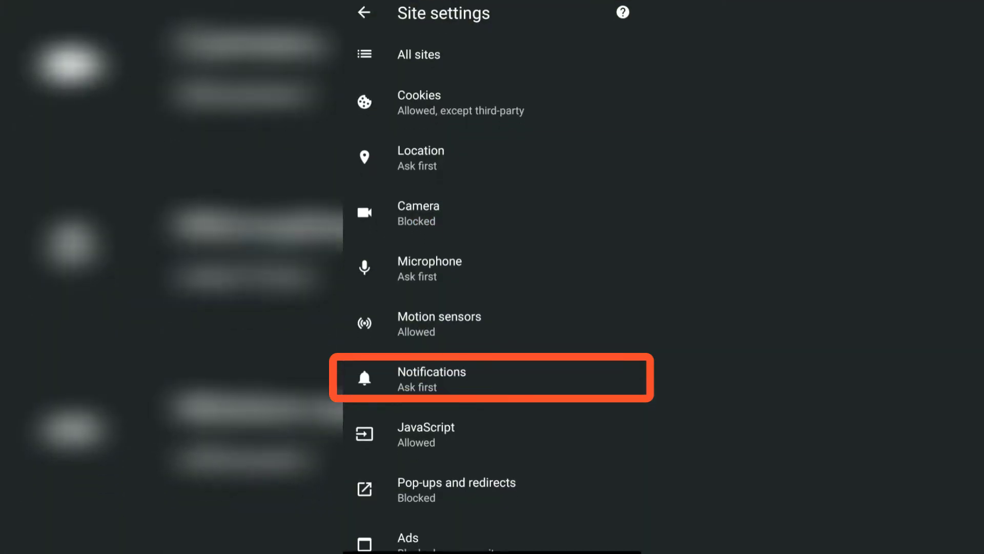
{"action": "scroll", "coordinate": [492, 308], "scroll_direction": "down", "scroll_amount": 5}
{"action": "scroll", "coordinate": [492, 308], "scroll_direction": "down", "scroll_amount": 1}
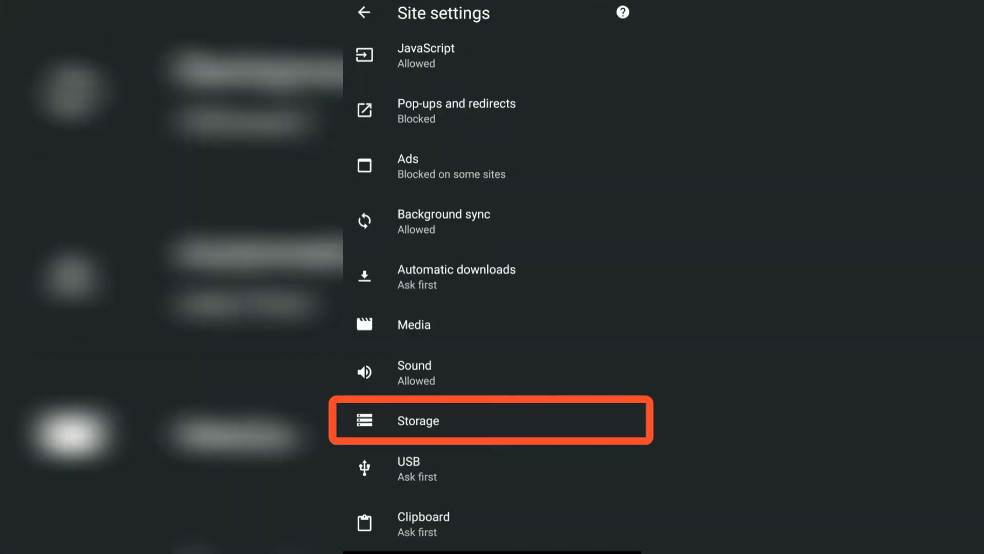
Open Storage in Site settings to list each website's stored data size
{"action": "left_click", "coordinate": [418, 421]}
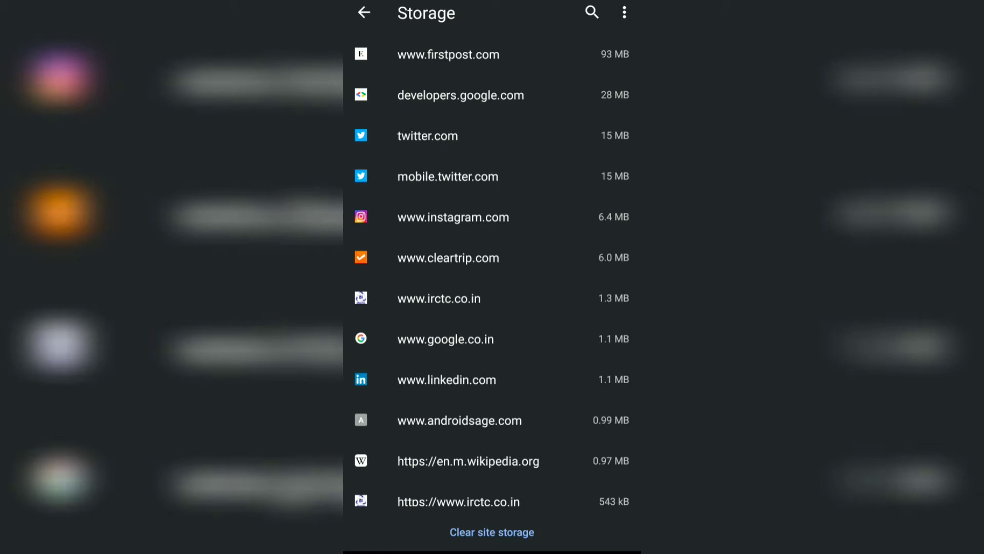
{"action": "scroll", "coordinate": [492, 277], "scroll_direction": "down", "scroll_amount": 5}
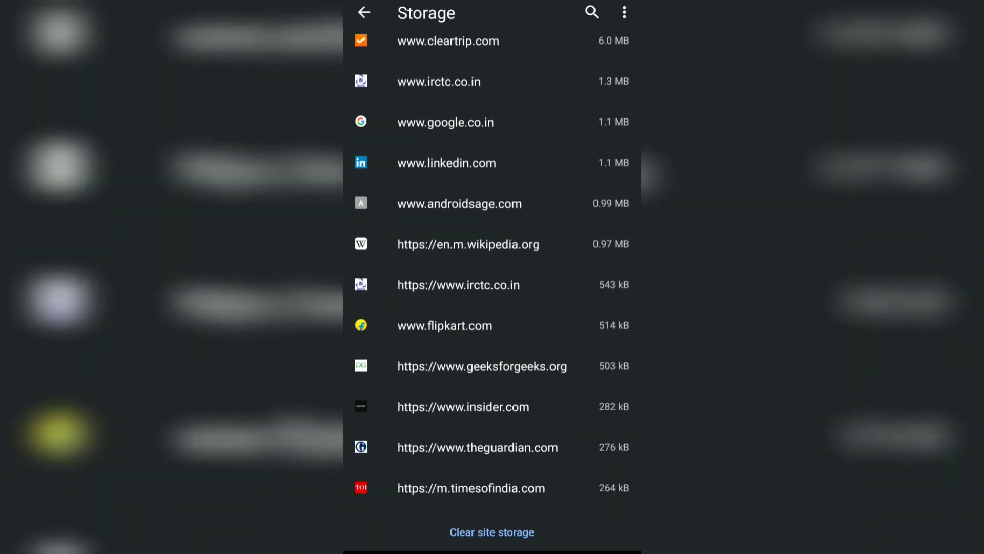
{"action": "scroll", "coordinate": [492, 278], "scroll_direction": "down", "scroll_amount": 2}
{"action": "scroll", "coordinate": [493, 277], "scroll_direction": "down", "scroll_amount": 1}
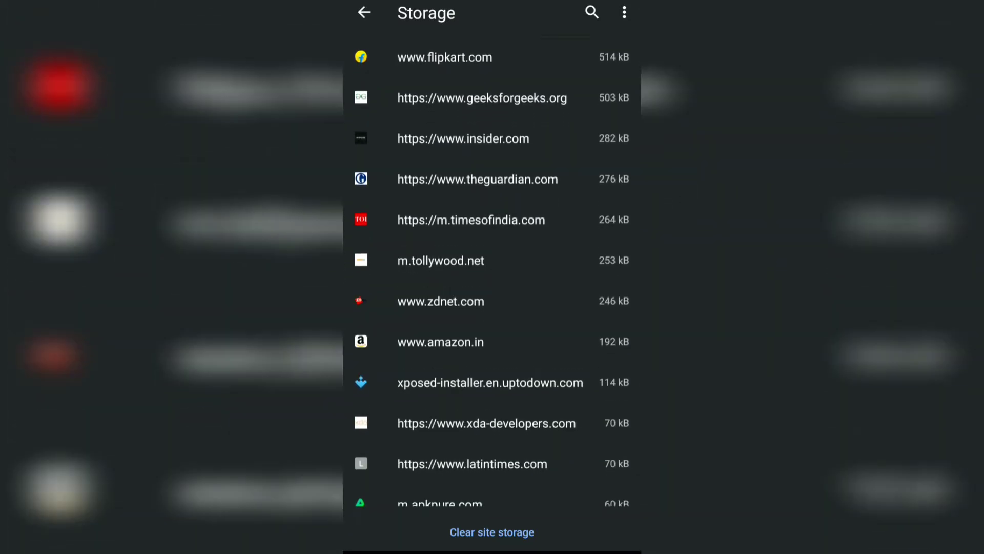
{"action": "scroll", "coordinate": [492, 277], "scroll_direction": "up", "scroll_amount": 10}
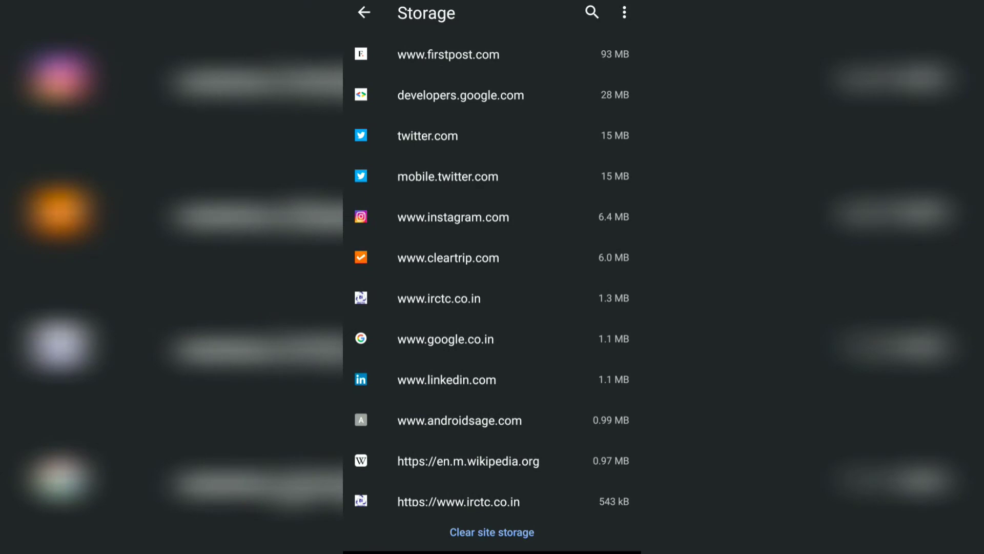
{"action": "scroll", "coordinate": [492, 277], "scroll_direction": "down", "scroll_amount": 1}
{"action": "scroll", "coordinate": [492, 277], "scroll_direction": "up", "scroll_amount": 1}
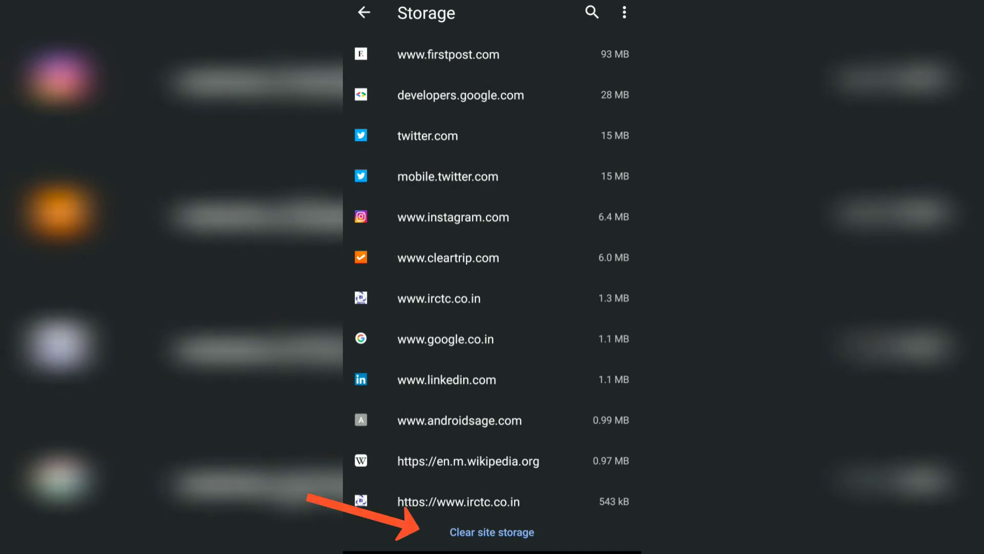
{"action": "left_click", "coordinate": [493, 532]}
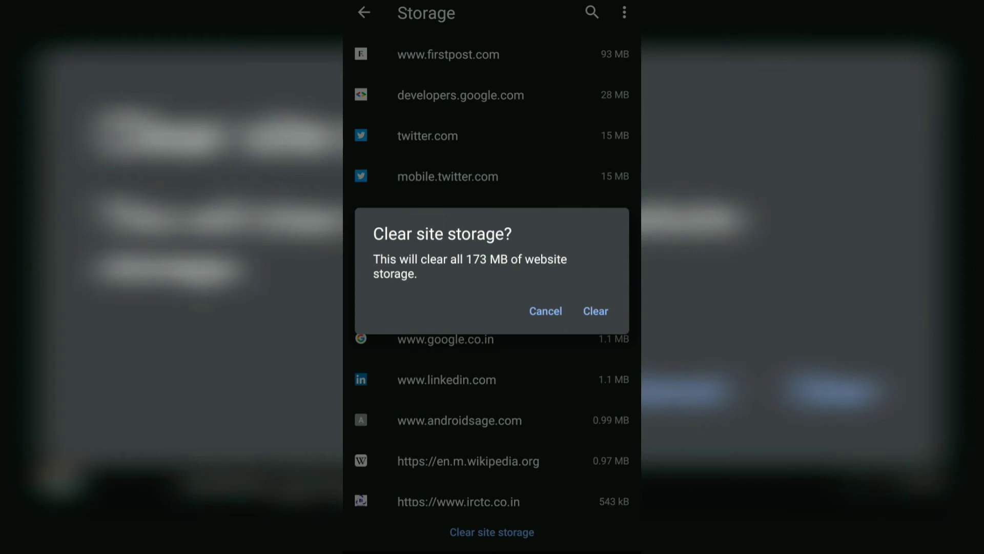